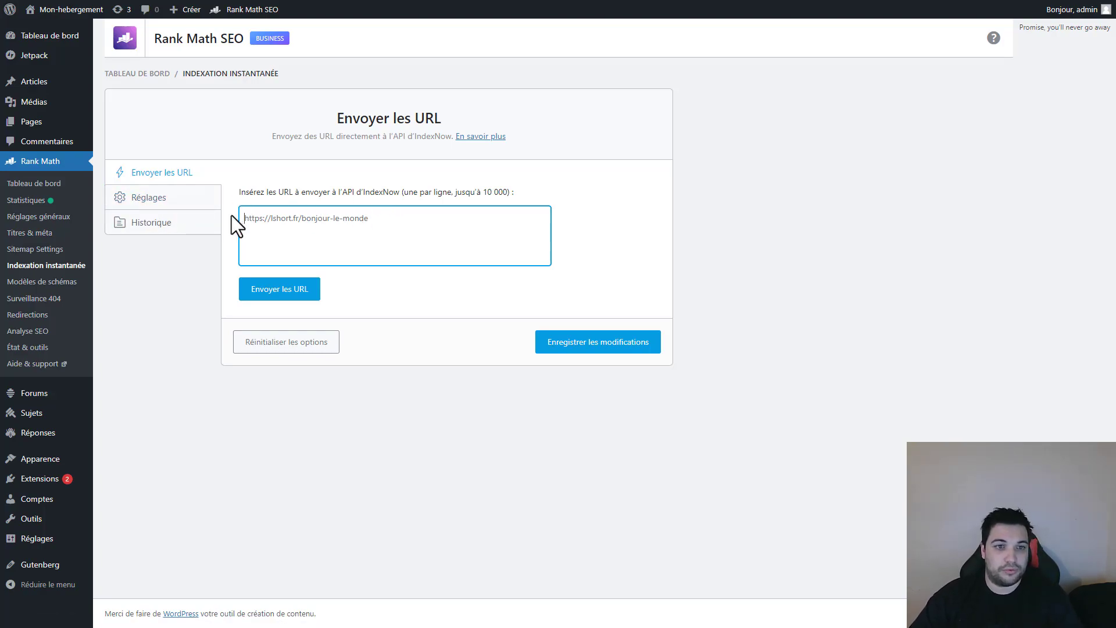
type("s")
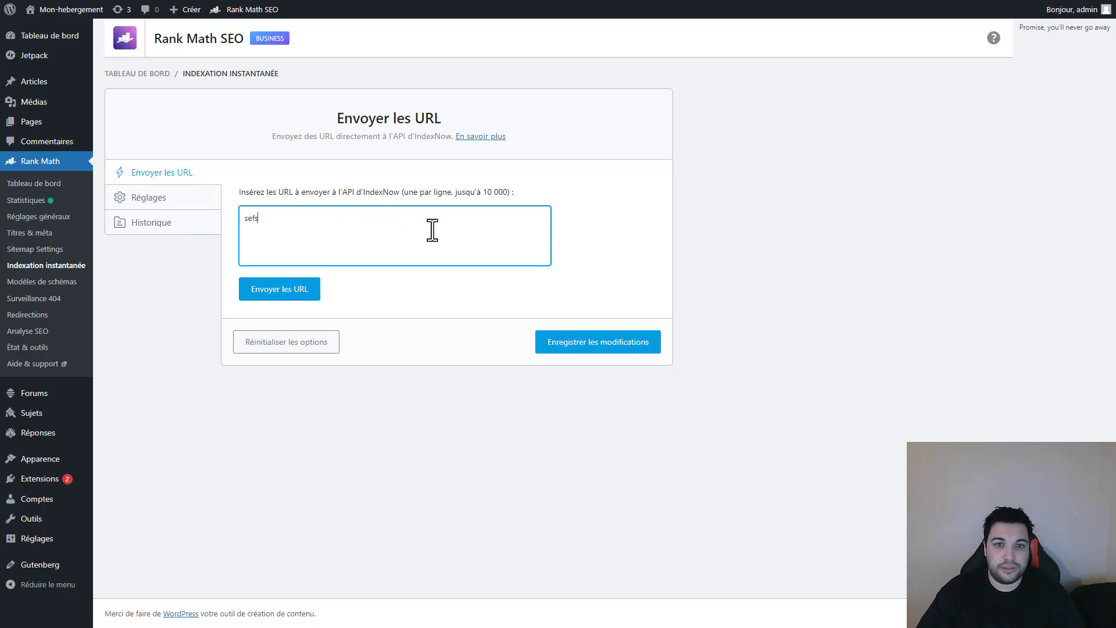
type("etf")
key("Return")
type("s")
key("Return")
type("ef")
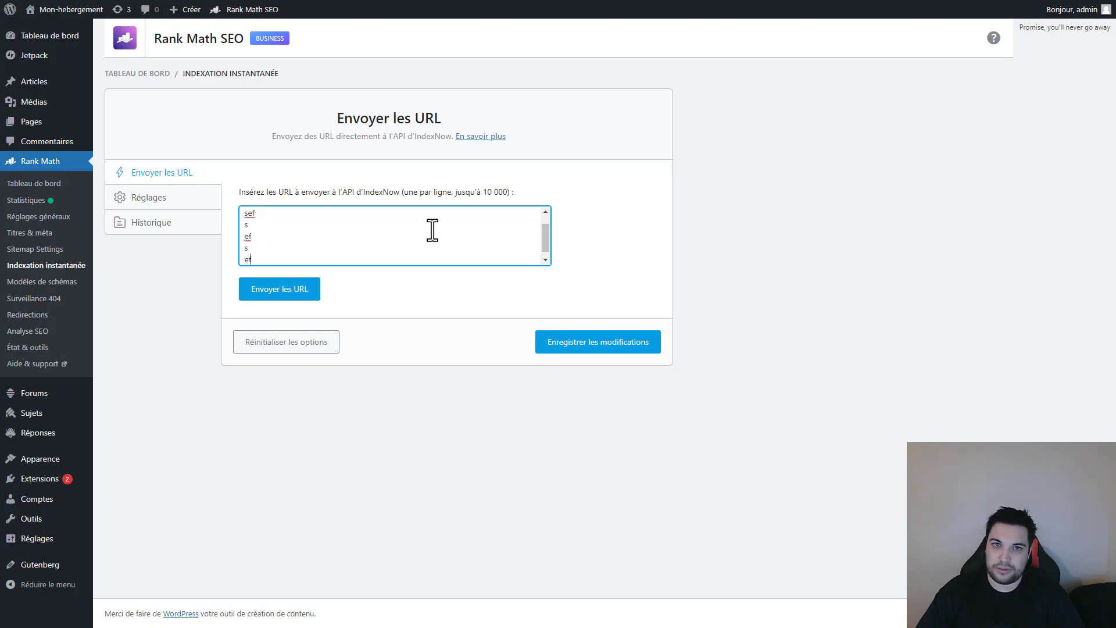
key("ctrl+a")
key("BackSpace")
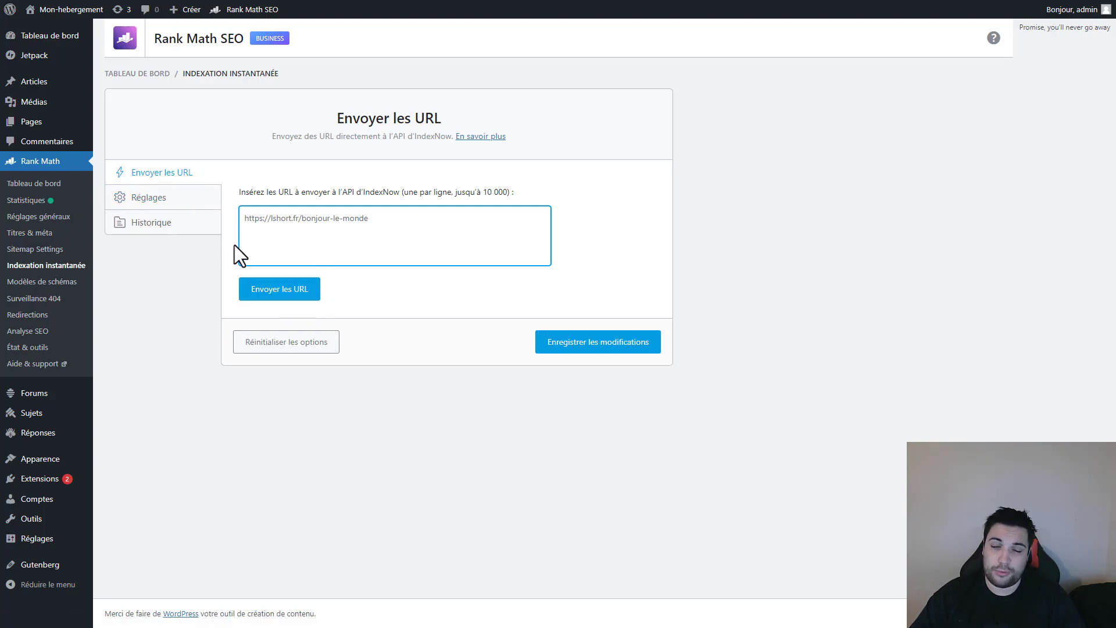
- Examine the instant indexing settings for auto-submitted post types, the API key and the key file's location
left_click(192, 200)
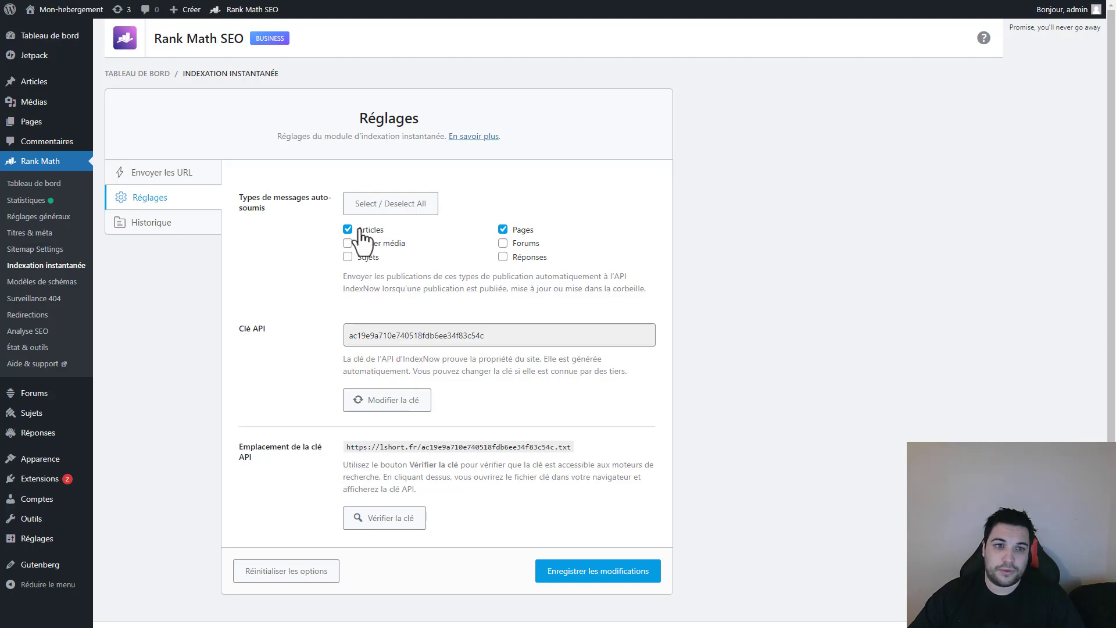
left_click(174, 176)
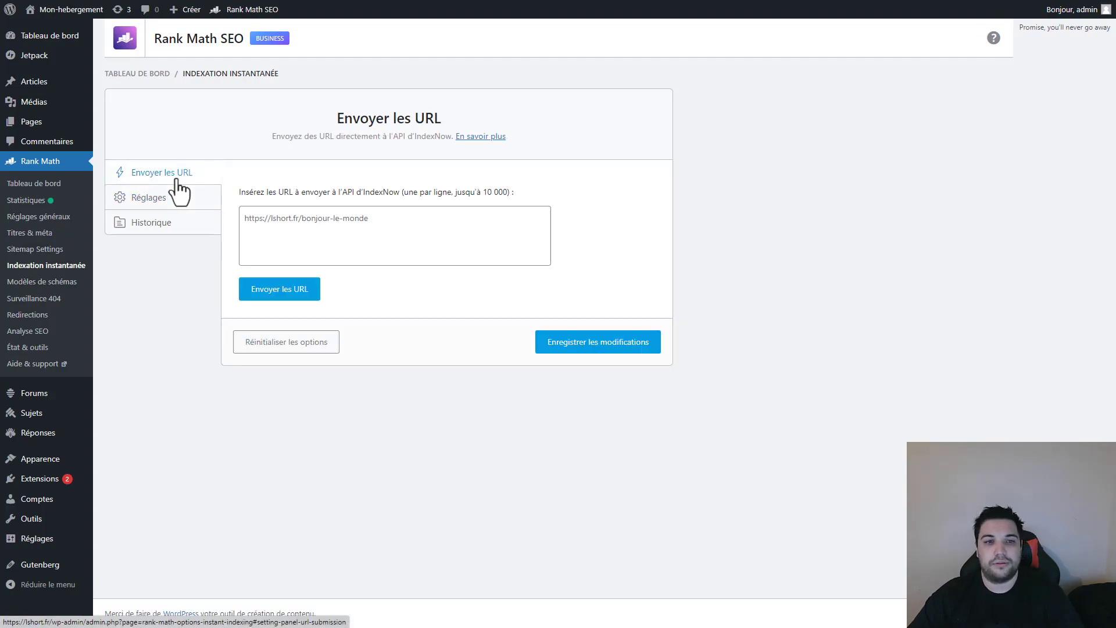
left_click(192, 202)
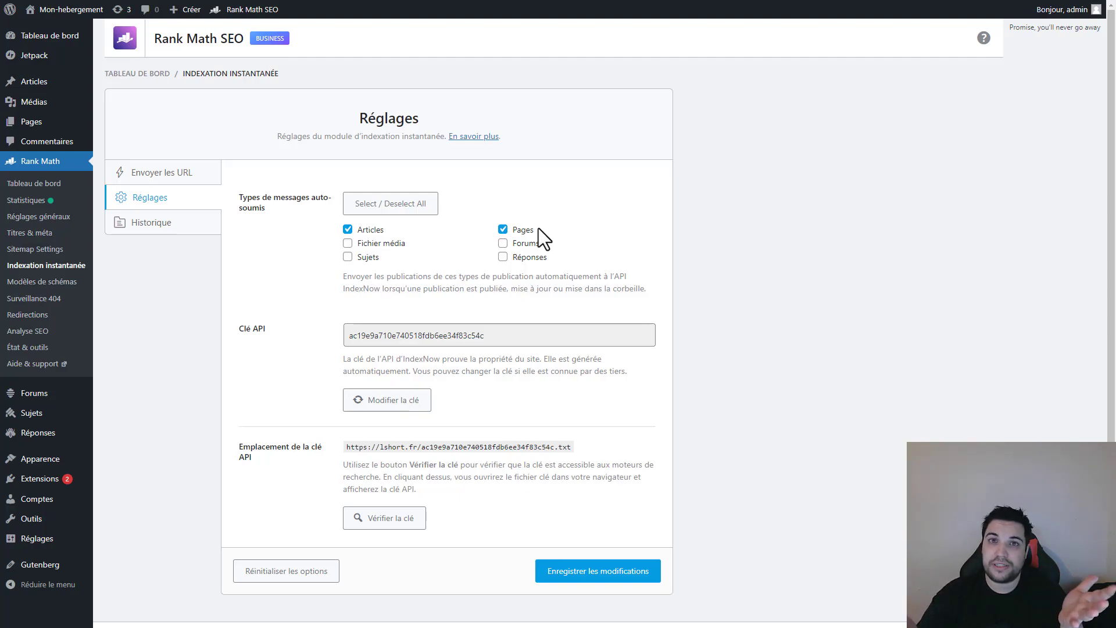
left_click_drag(492, 337, 310, 350)
left_click(309, 365)
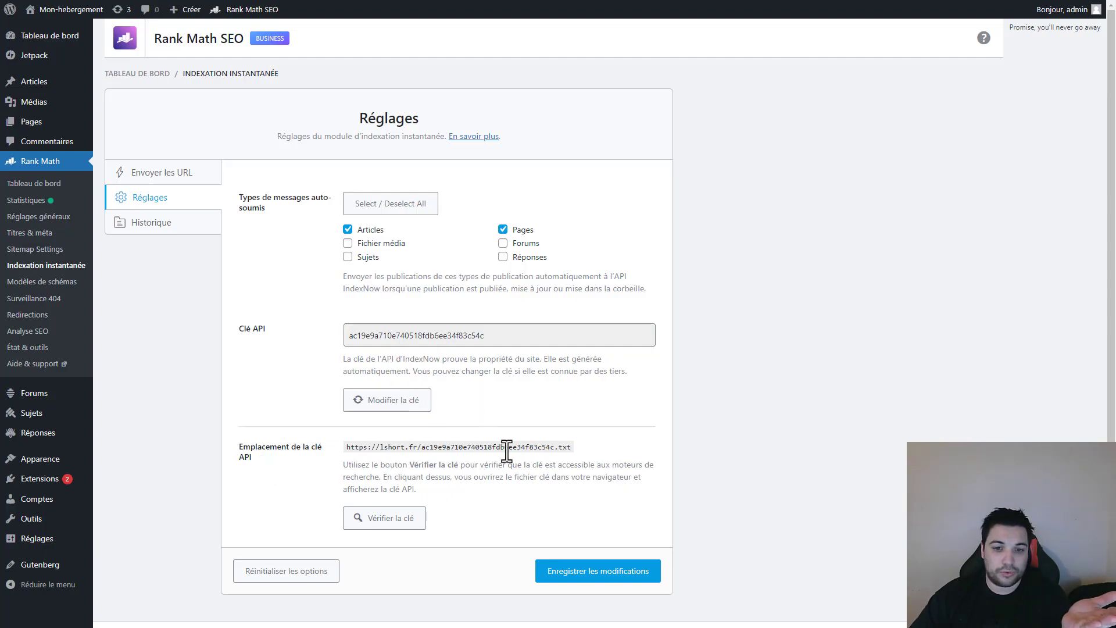
left_click_drag(347, 447, 573, 450)
left_click(576, 441)
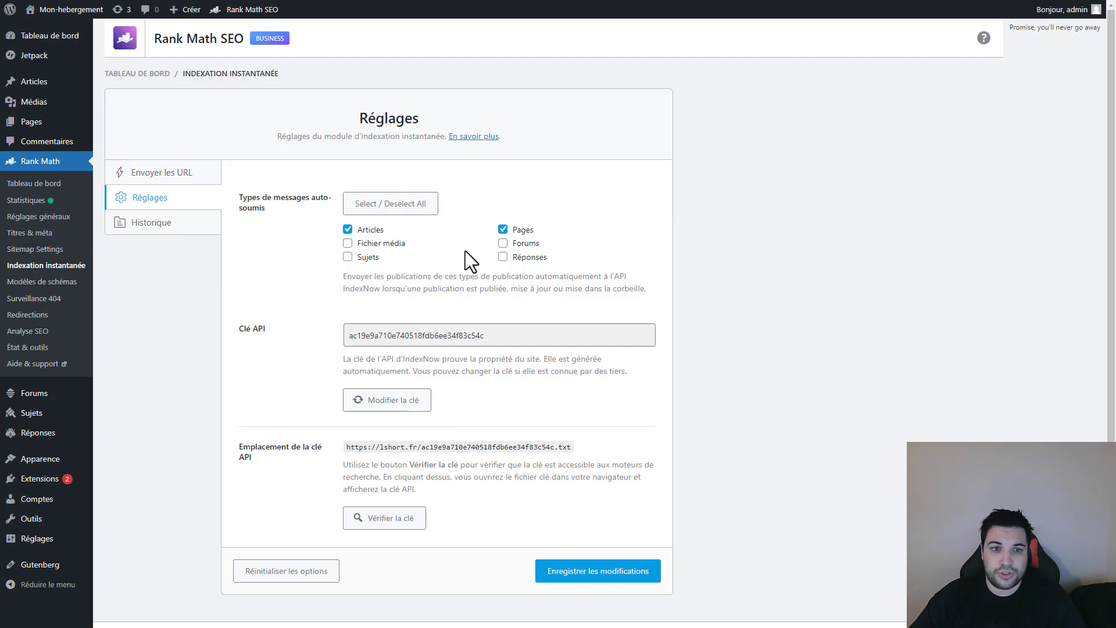
- Check the submitted URLs in the IndexNow request history, and open the site's list of pages
left_click(164, 225)
left_click_drag(441, 269, 488, 268)
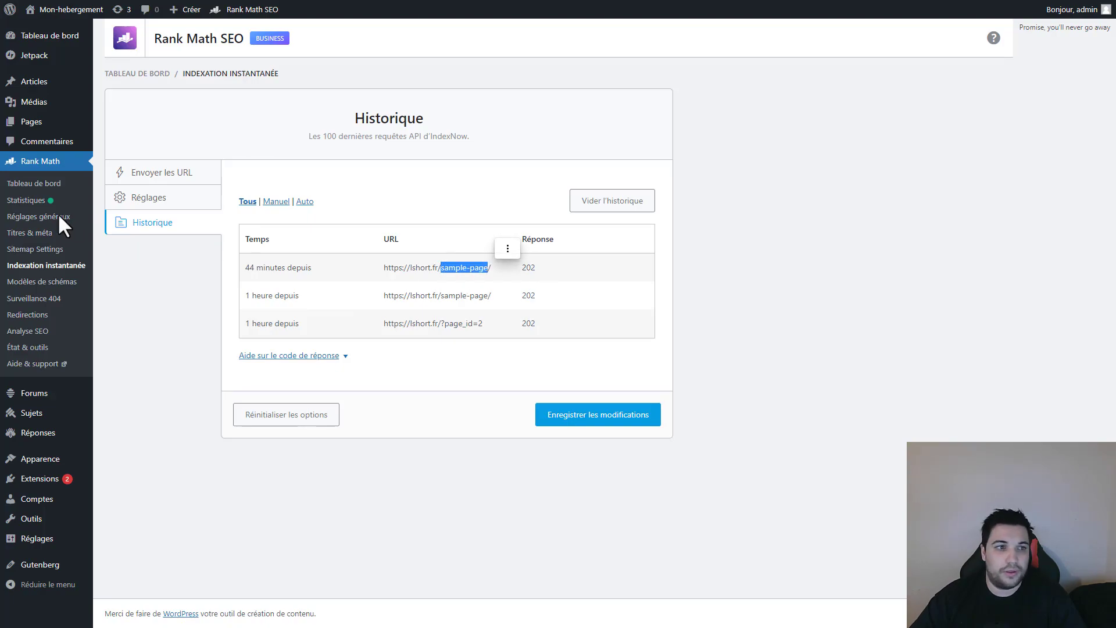
left_click(40, 127)
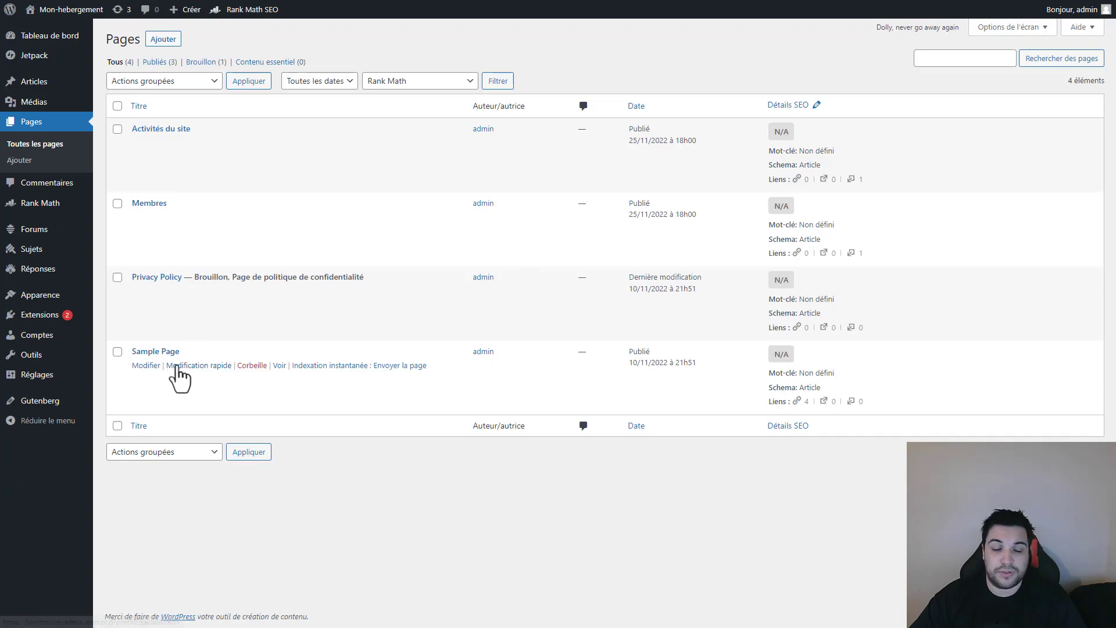
left_click(174, 366)
scroll(174, 427, "down", 3)
scroll(175, 416, "down", 2)
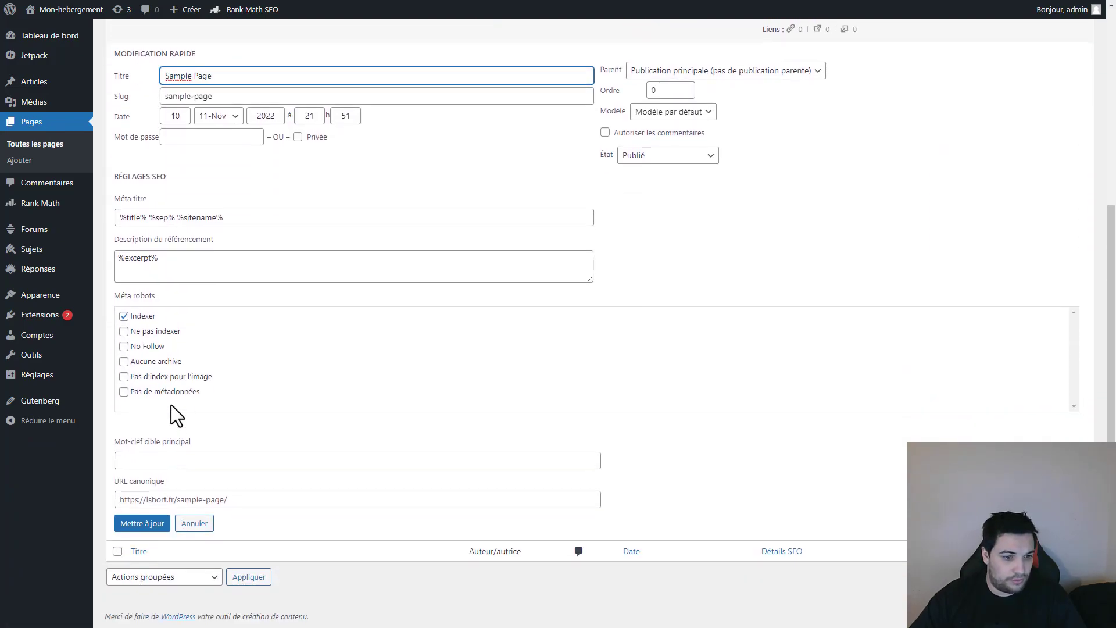
scroll(158, 308, "up", 5)
left_click(146, 275)
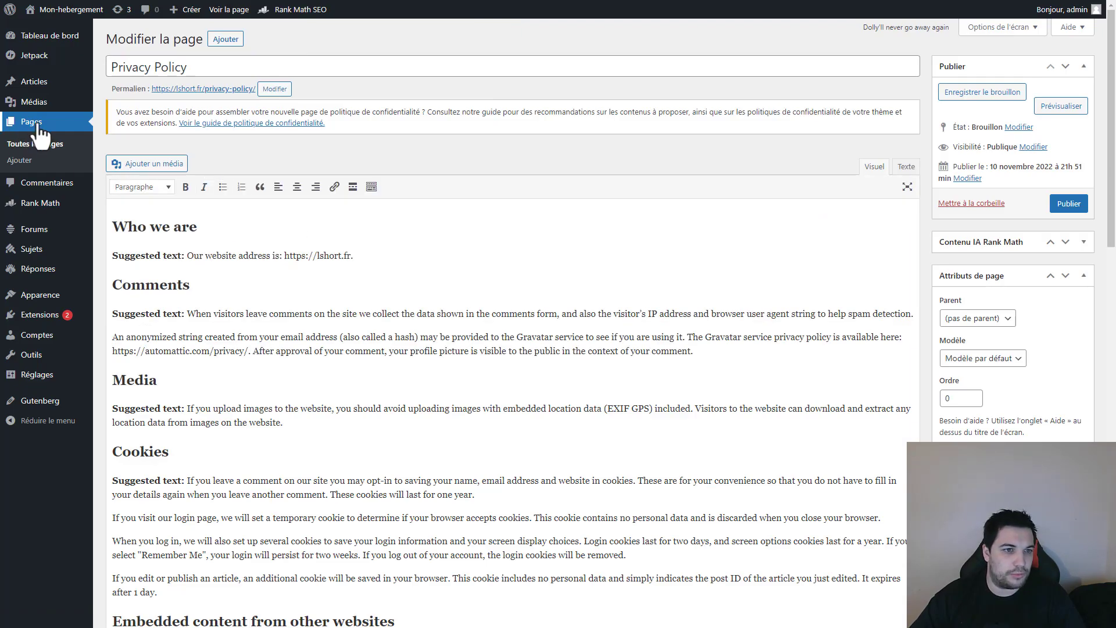
left_click(37, 123)
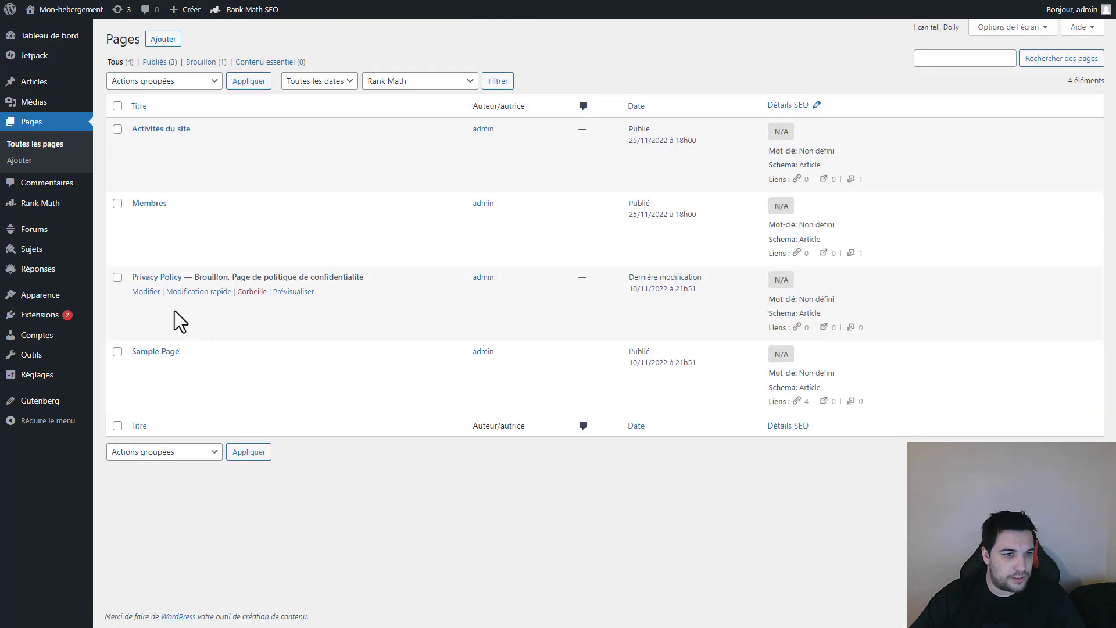
- Add the line "test" to the content of Sample Page and update the published page
left_click(145, 365)
left_click(286, 186)
key("Return")
type("test")
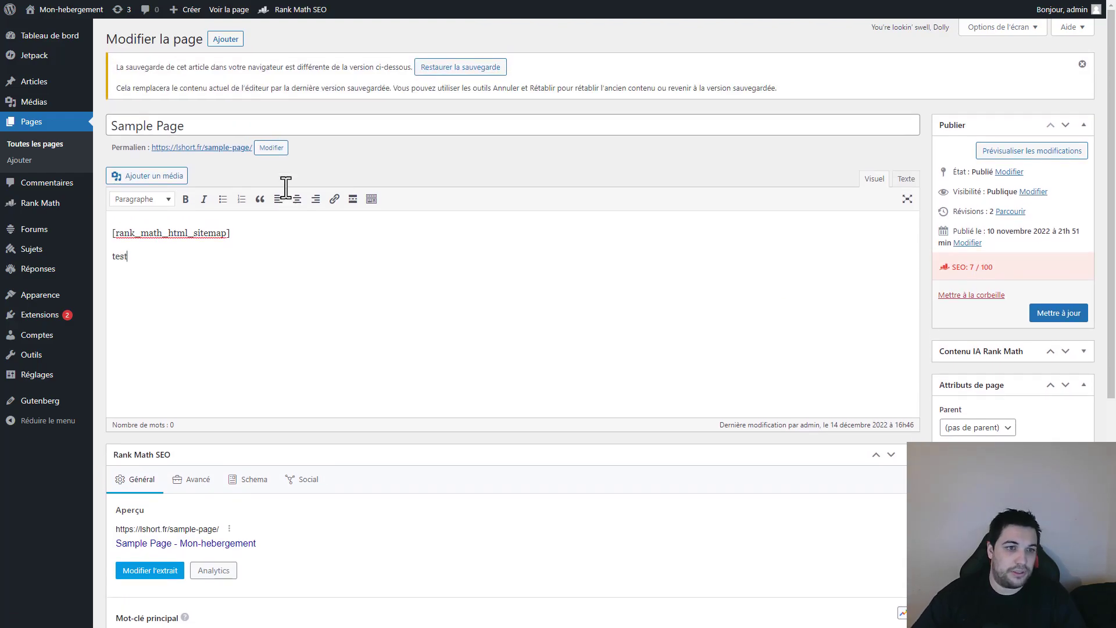
left_click(1058, 312)
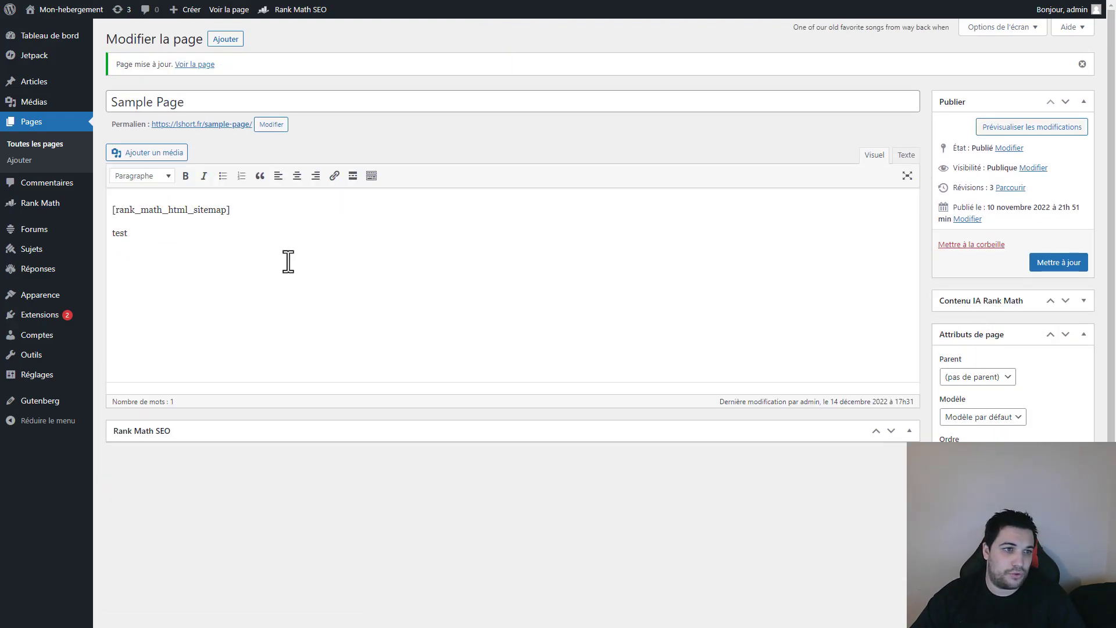
- Open Rank Math's instant indexing history and examine the time and URL of the newest request
mouse_move(55, 207)
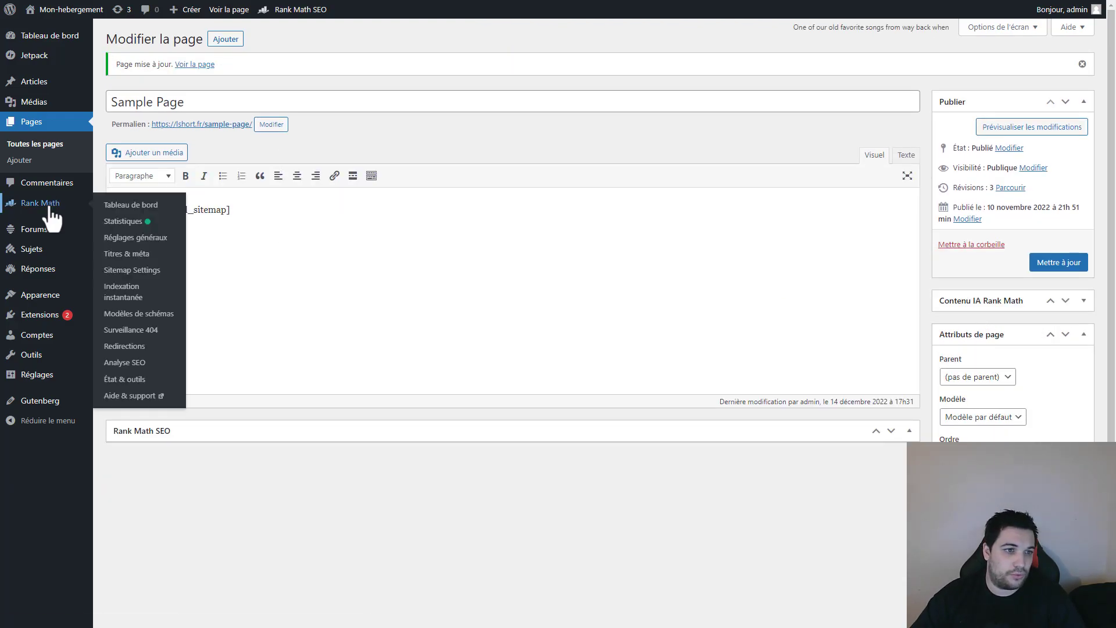
left_click(138, 292)
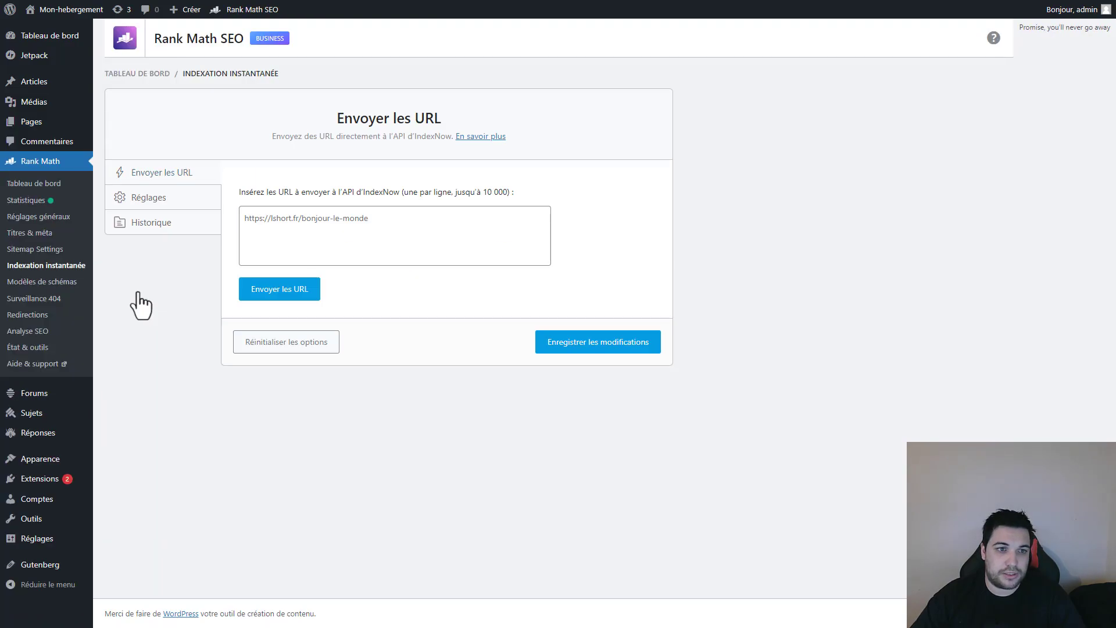
left_click(150, 225)
left_click_drag(246, 267, 315, 268)
left_click_drag(493, 267, 382, 269)
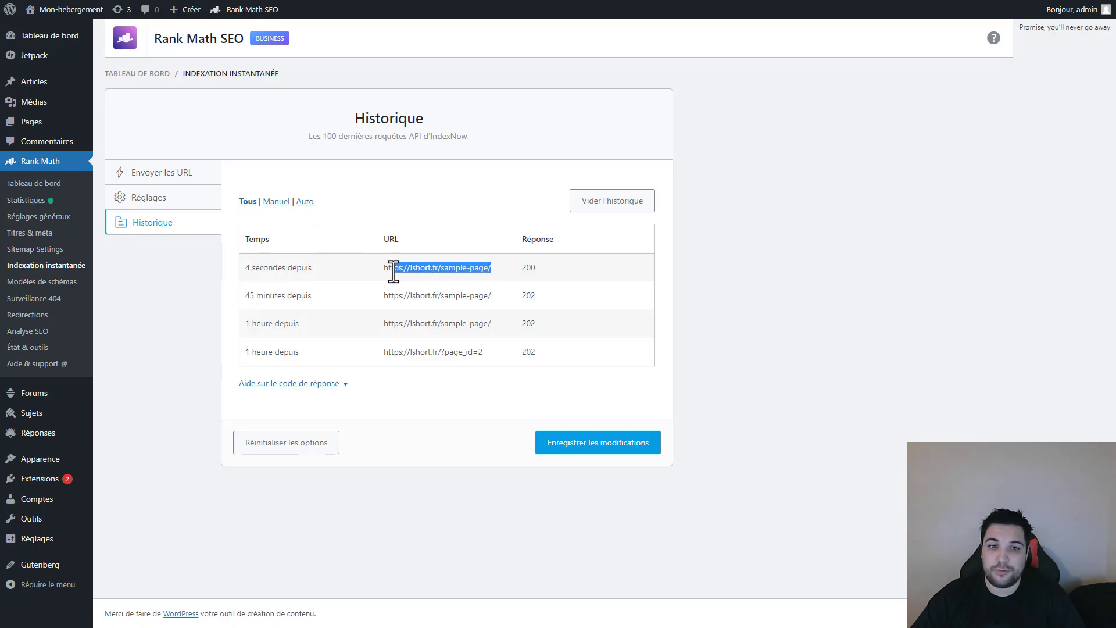
left_click(504, 269)
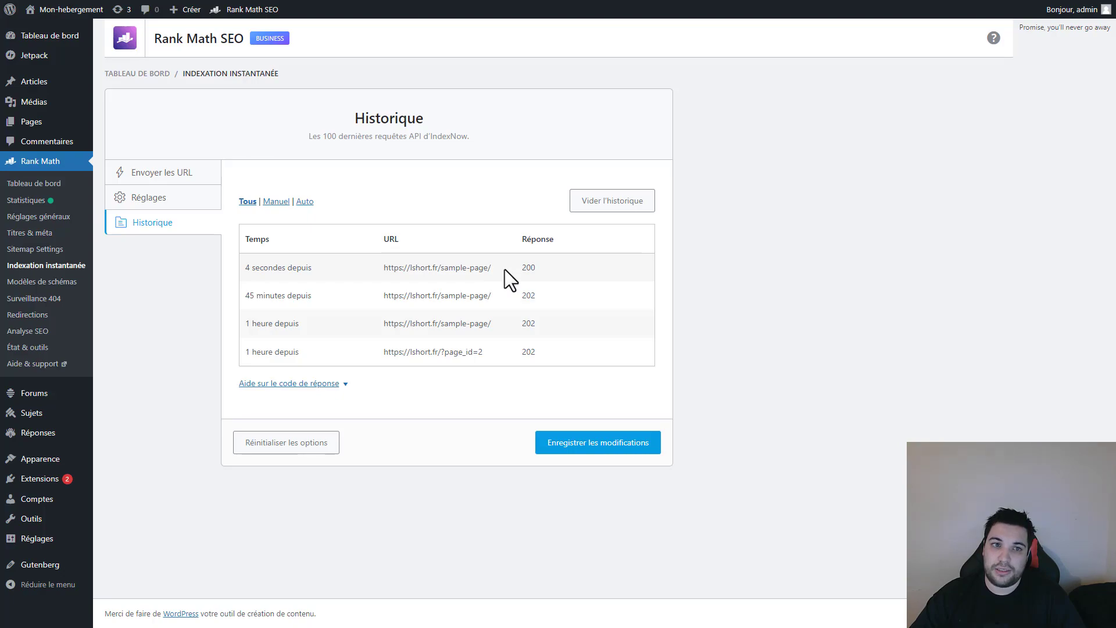
- Expand the response code help and read the explanation of code 200, comparing it with the logged responses
left_click(346, 386)
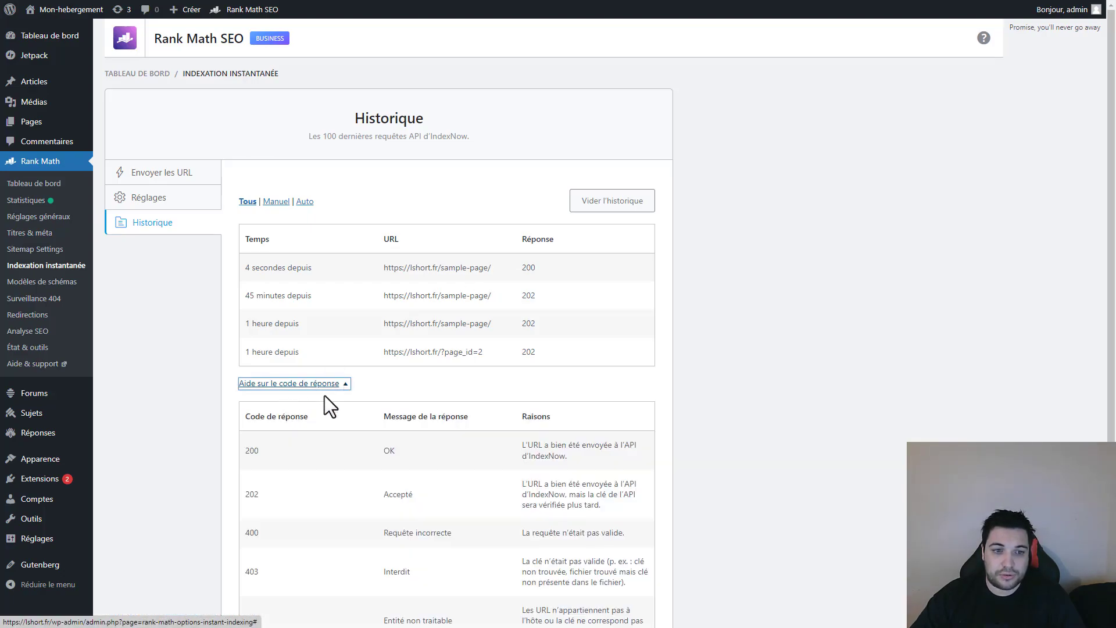
left_click_drag(522, 268, 534, 295)
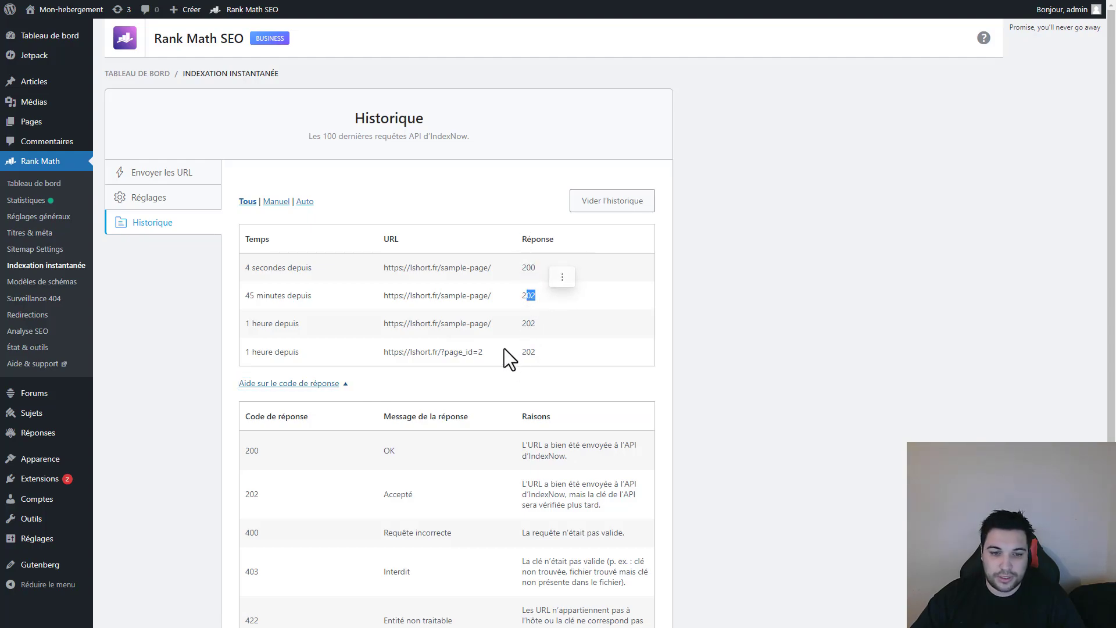
scroll(503, 348, "down", 2)
left_click(533, 352)
left_click_drag(522, 350, 601, 374)
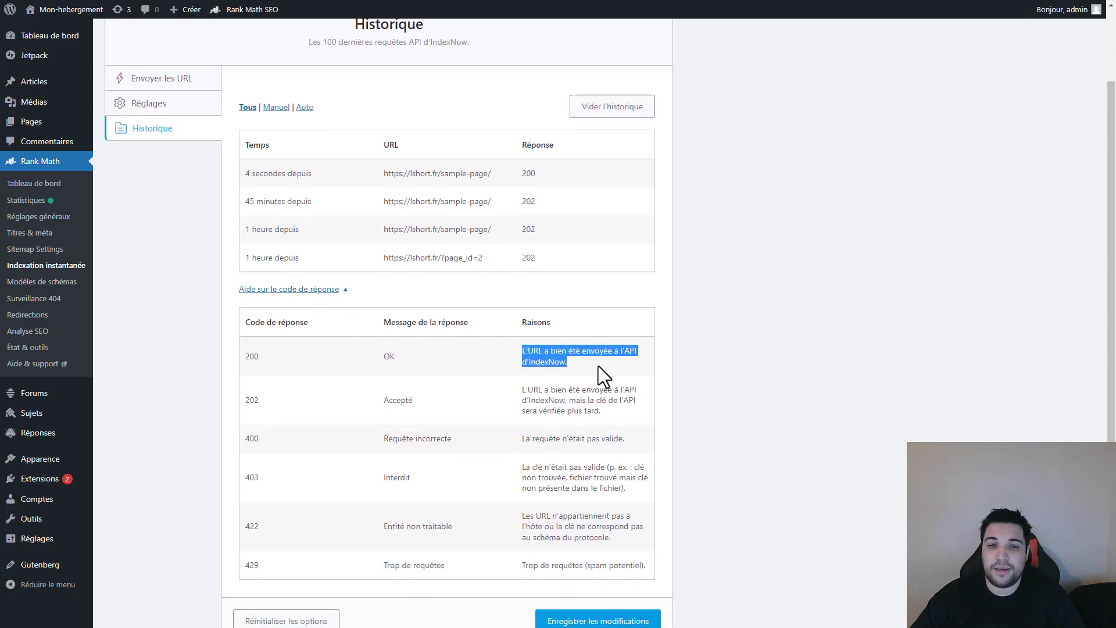
left_click(598, 365)
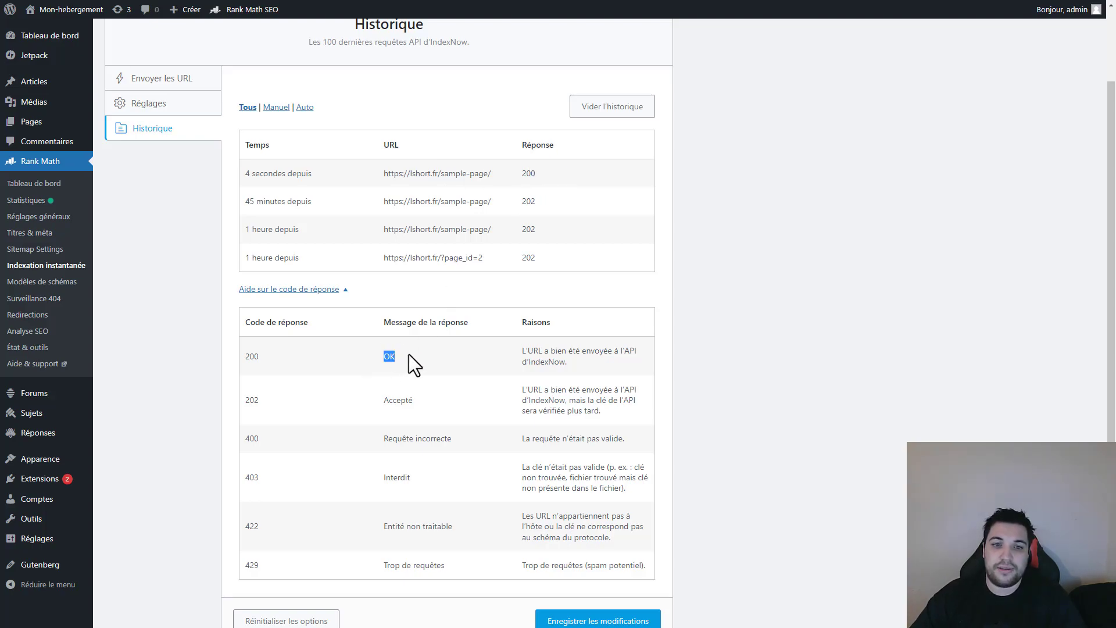
- Compare the meaning of code 202 with 200, read the remaining error codes, and collapse the response code help
left_click_drag(521, 203, 538, 204)
left_click_drag(385, 400, 413, 400)
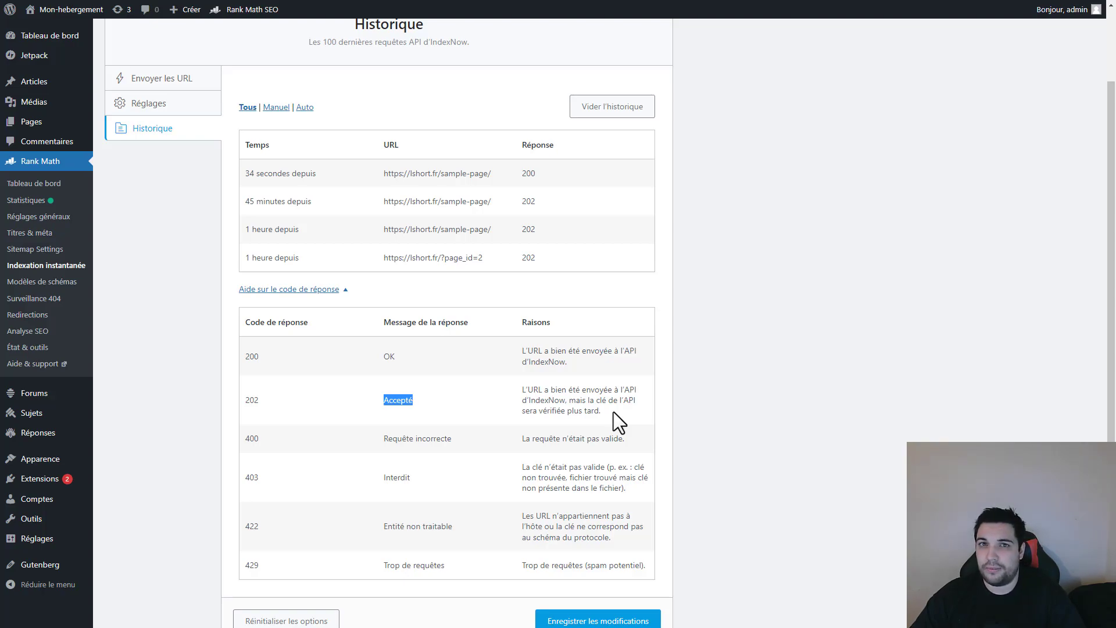
left_click_drag(384, 355, 404, 357)
left_click(410, 357)
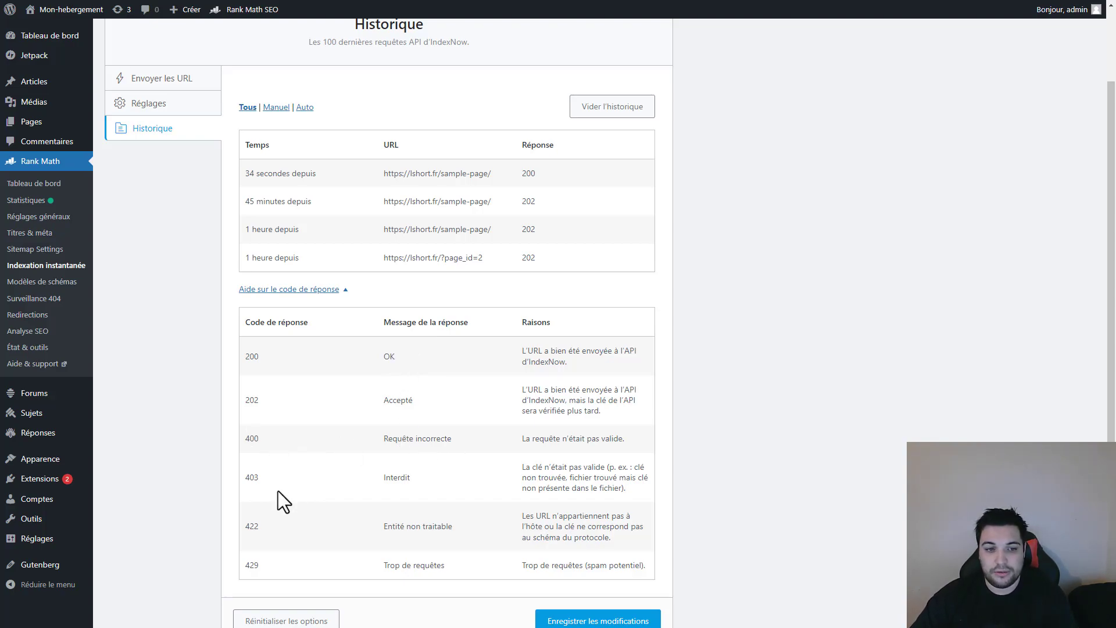
scroll(273, 487, "down", 2)
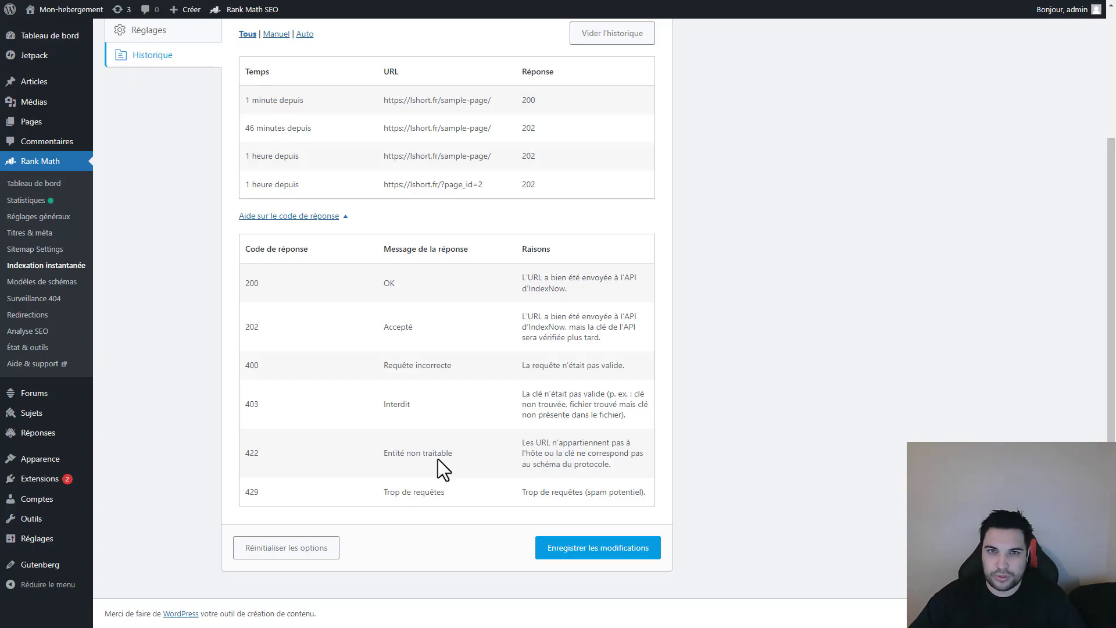
scroll(435, 445, "up", 3)
left_click(343, 385)
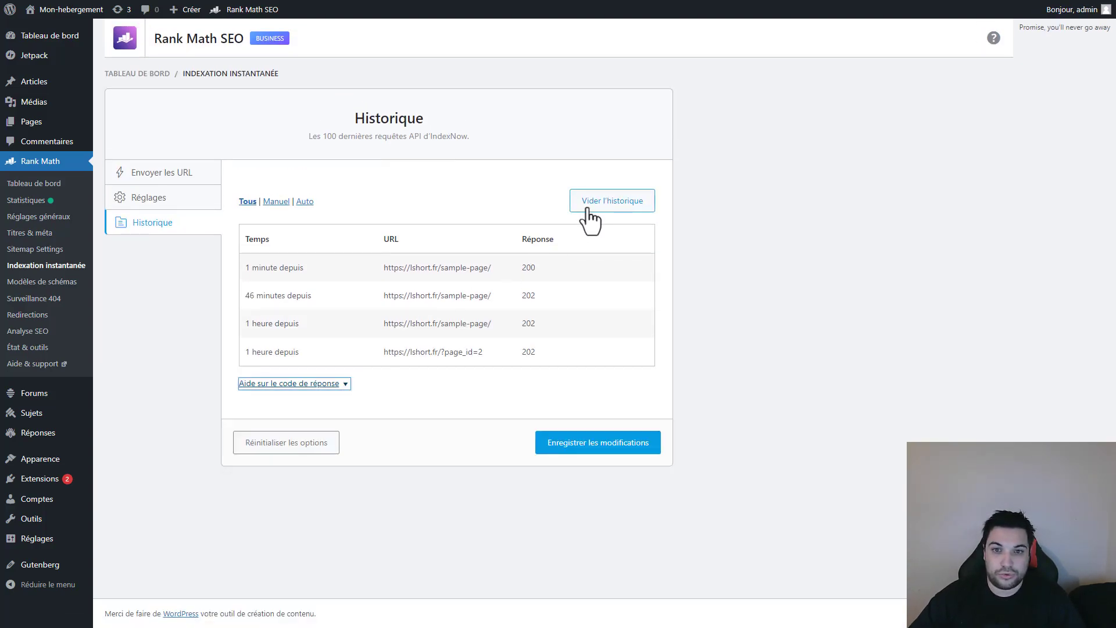
- Reload the instant indexing page and recheck the latest response code in the request history
left_click(461, 193)
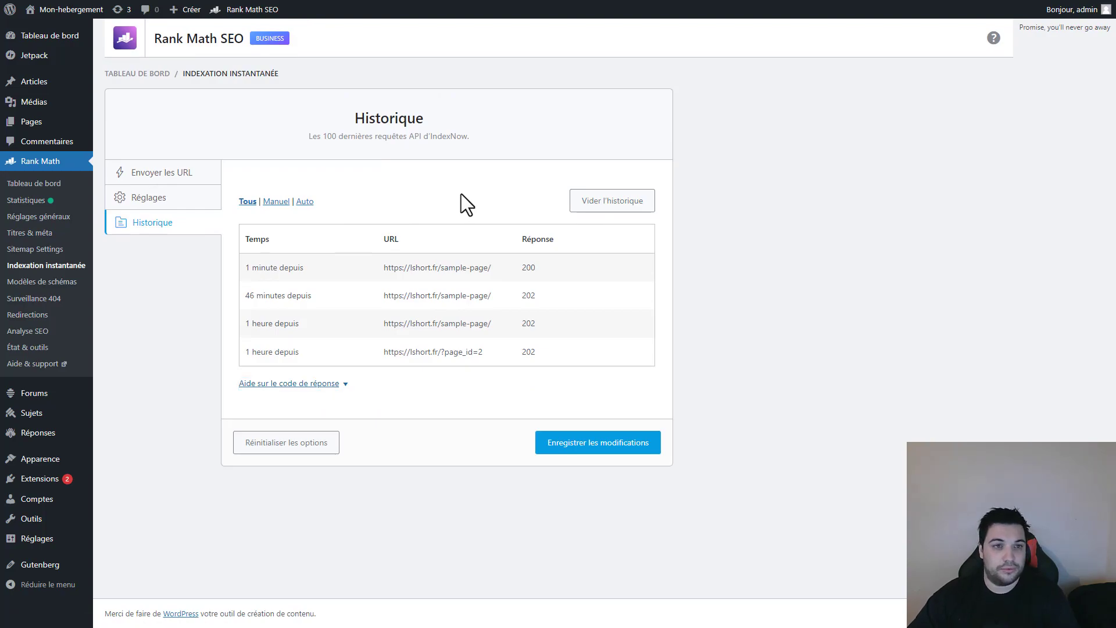
key("F5")
left_click(128, 222)
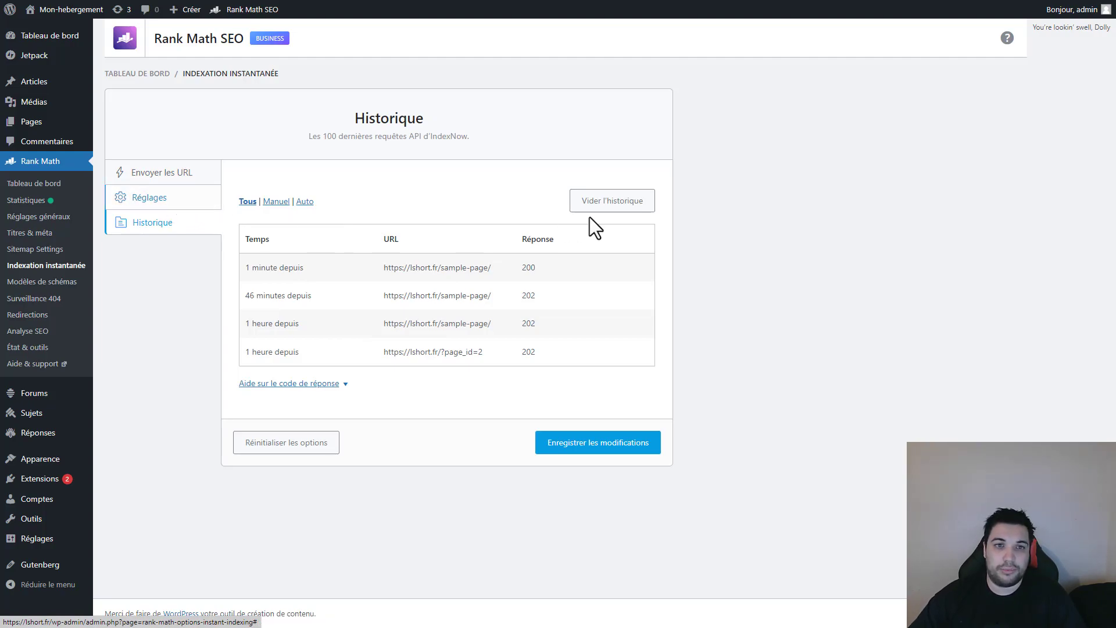
left_click_drag(523, 267, 510, 279)
- Review the auto-submitted post types in the settings and the manual URL submission box
left_click(184, 200)
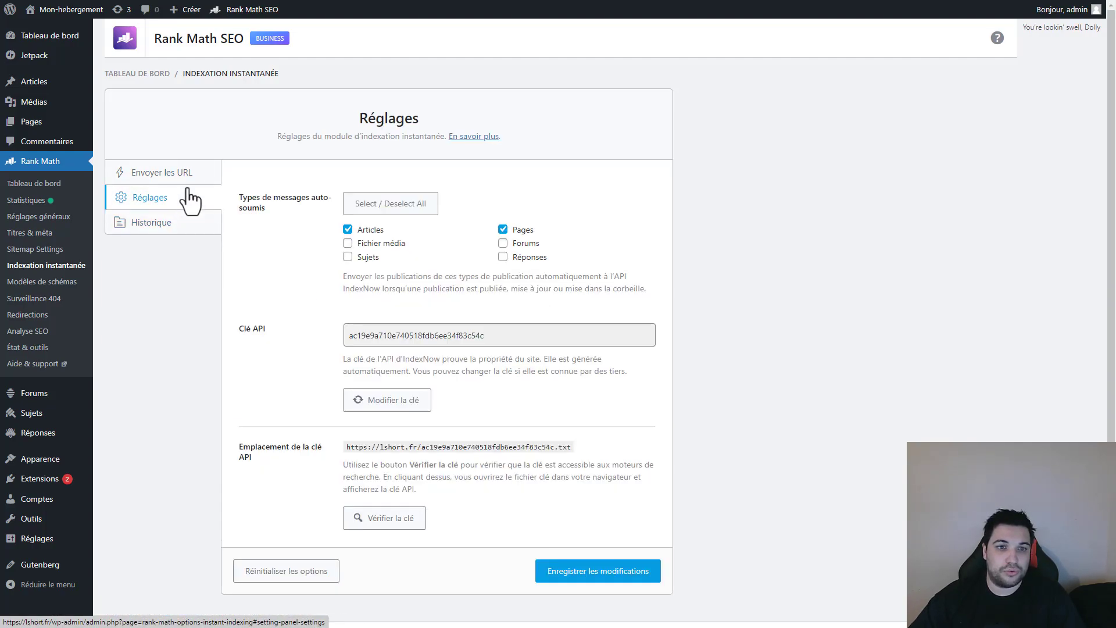
left_click(189, 174)
left_click(343, 231)
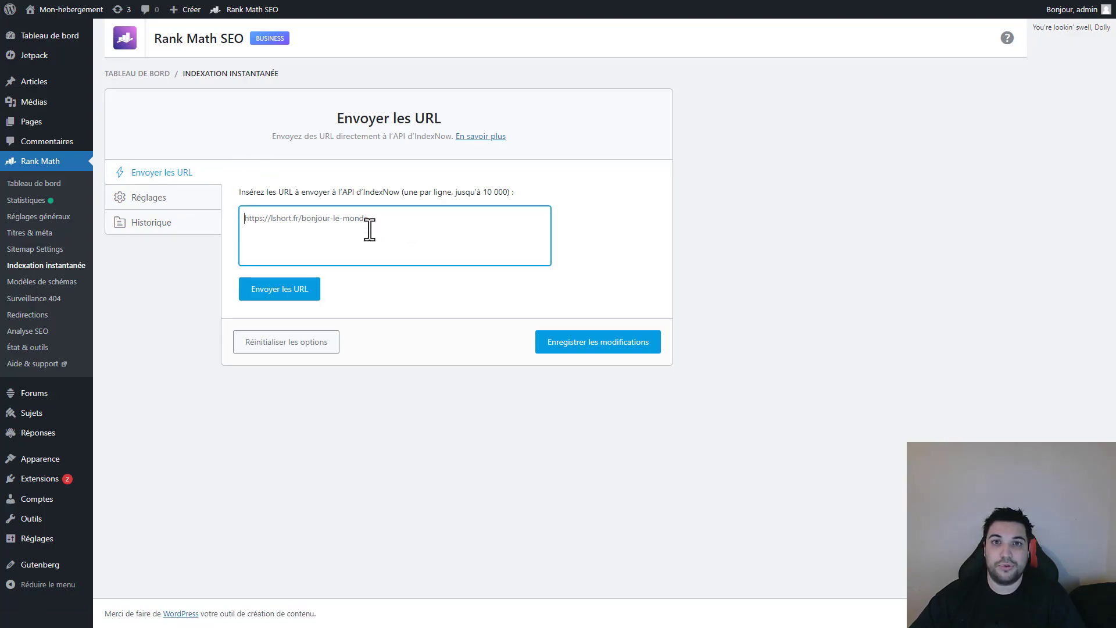
left_click(139, 199)
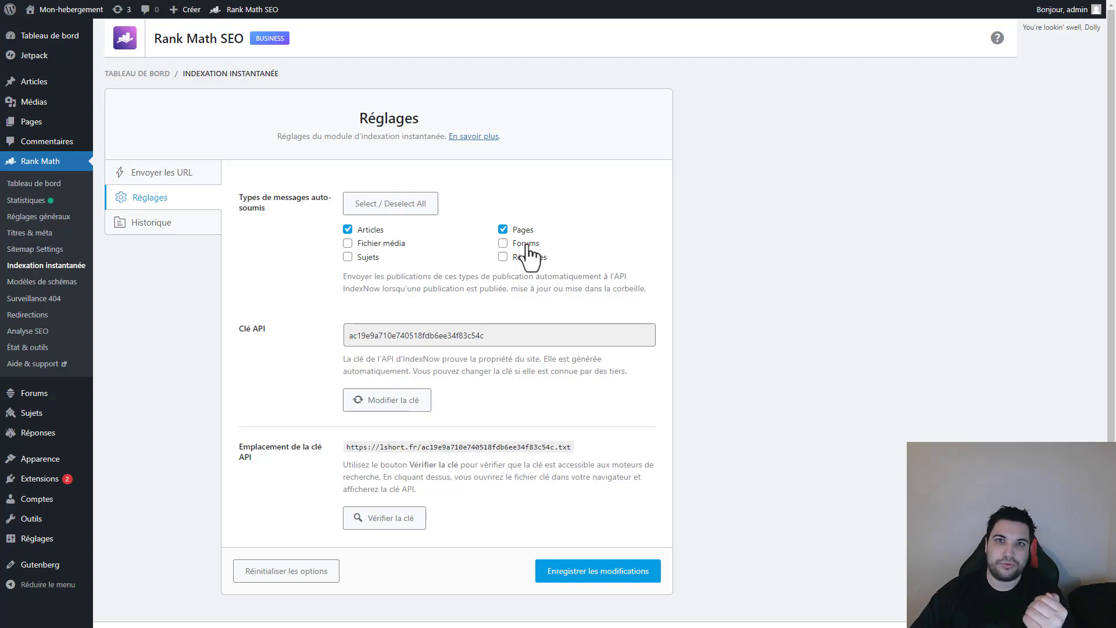
left_click(171, 172)
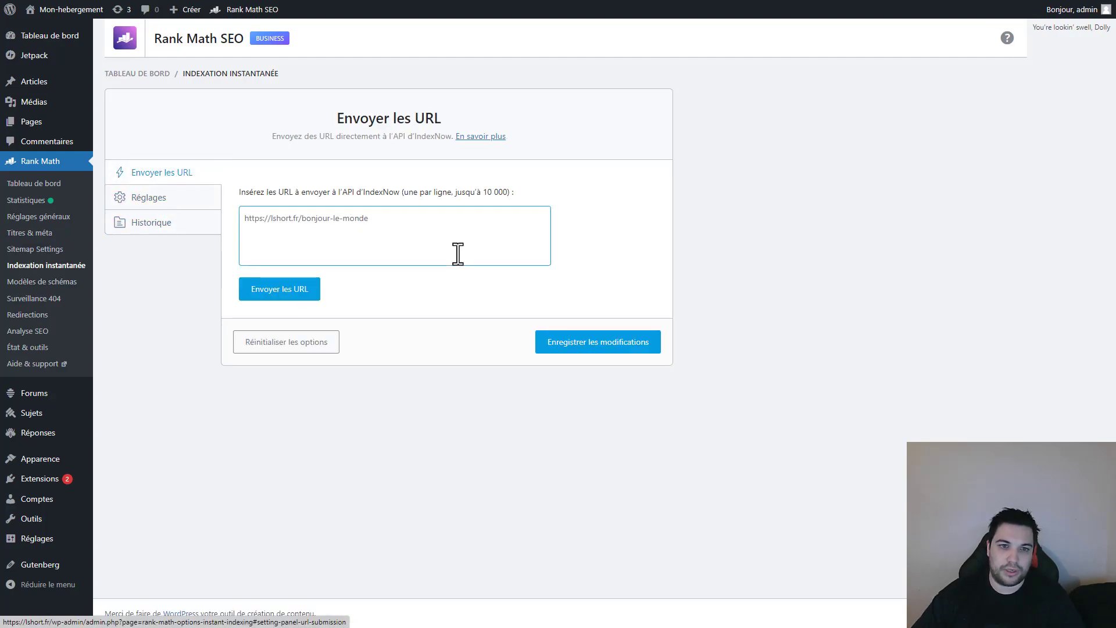
left_click(457, 253)
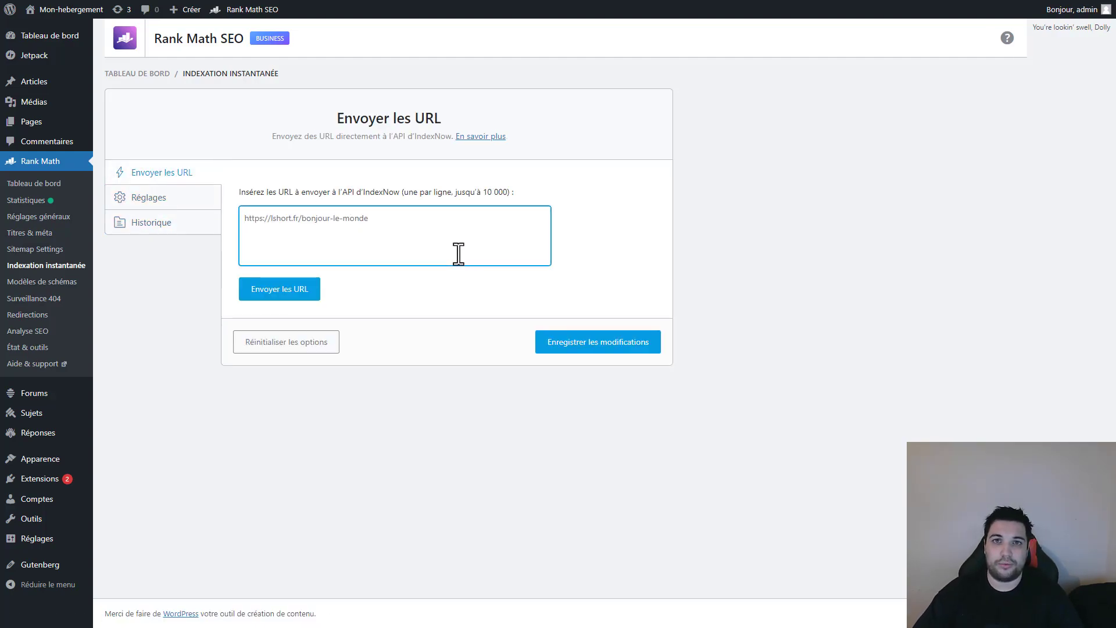